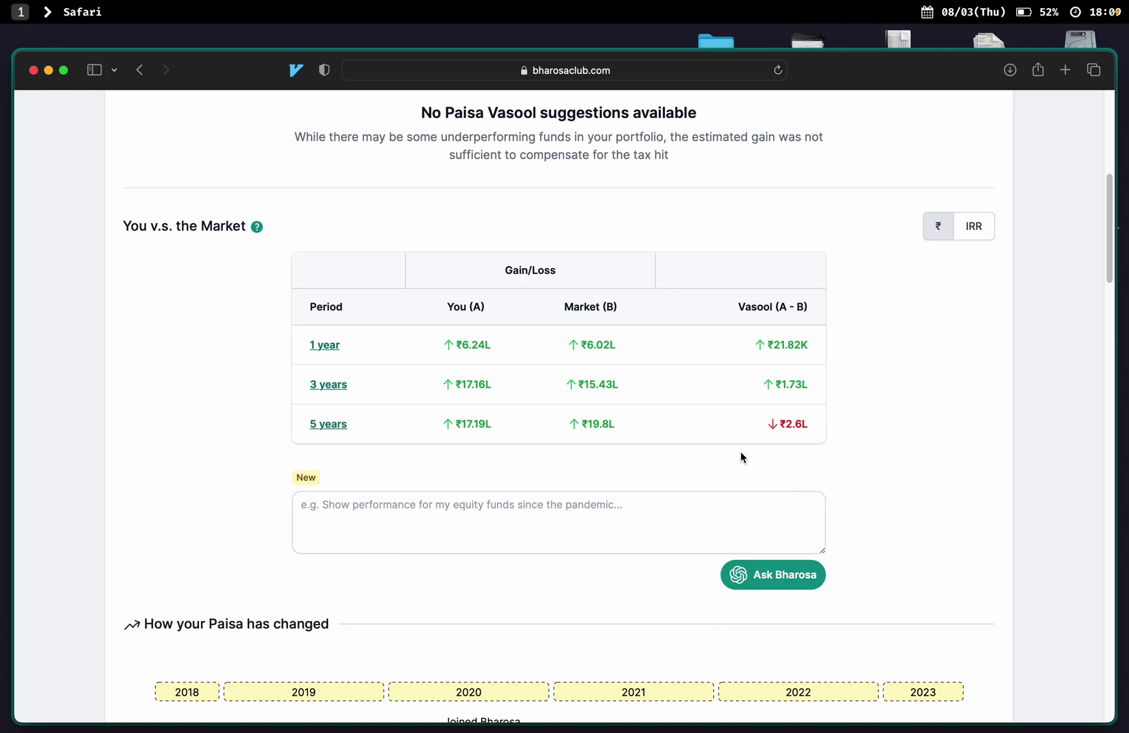
# - Ask Bharosa "I want see this data from 2 years go" to add that period to the You v.s. the Market comparison
pyautogui.click(526, 531)
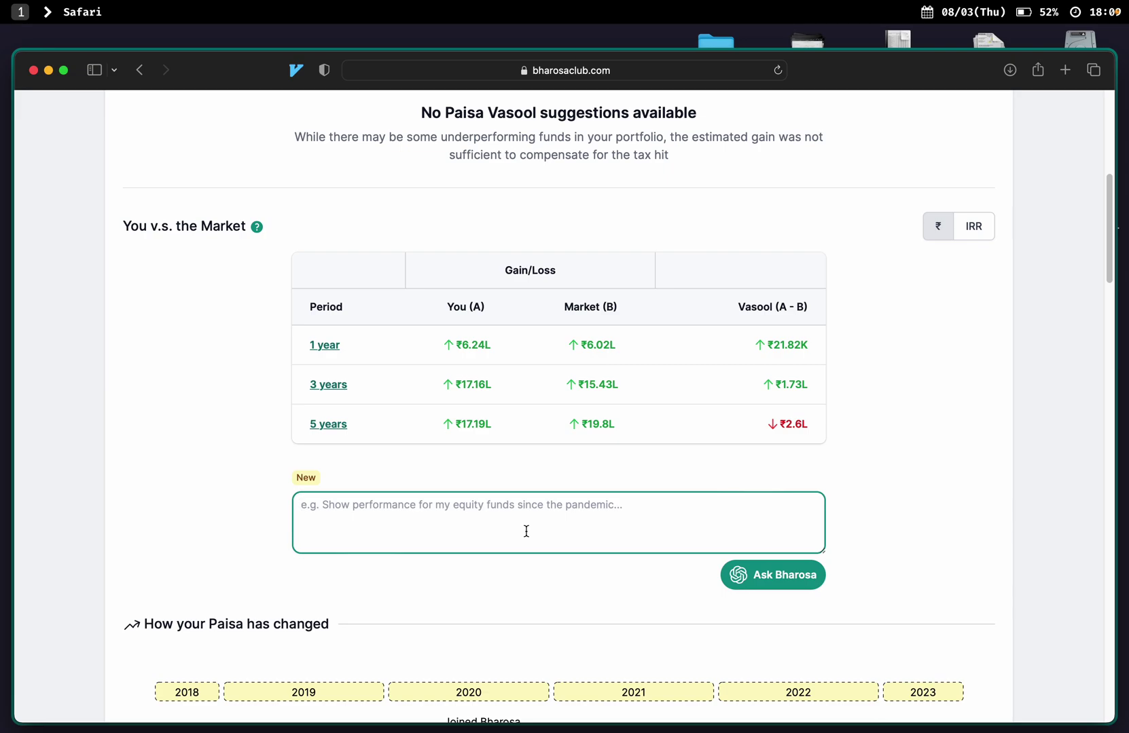
pyautogui.write('I want ')
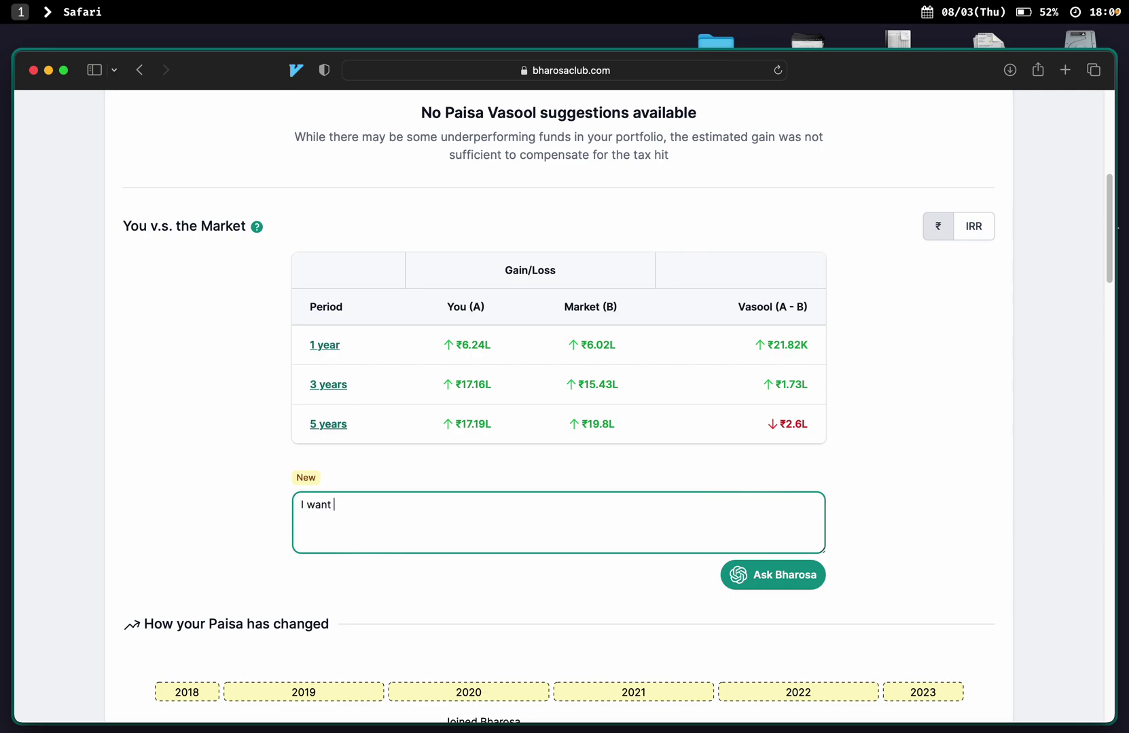
pyautogui.write('see this data from 2 years go')
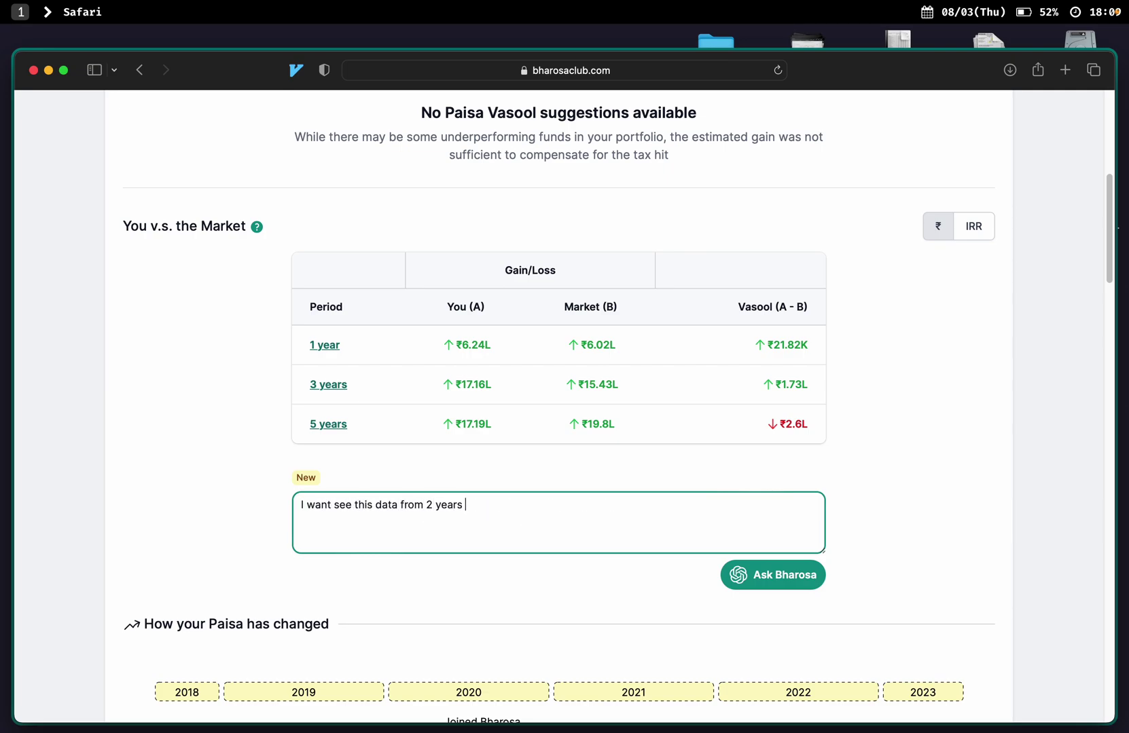
pyautogui.click(746, 574)
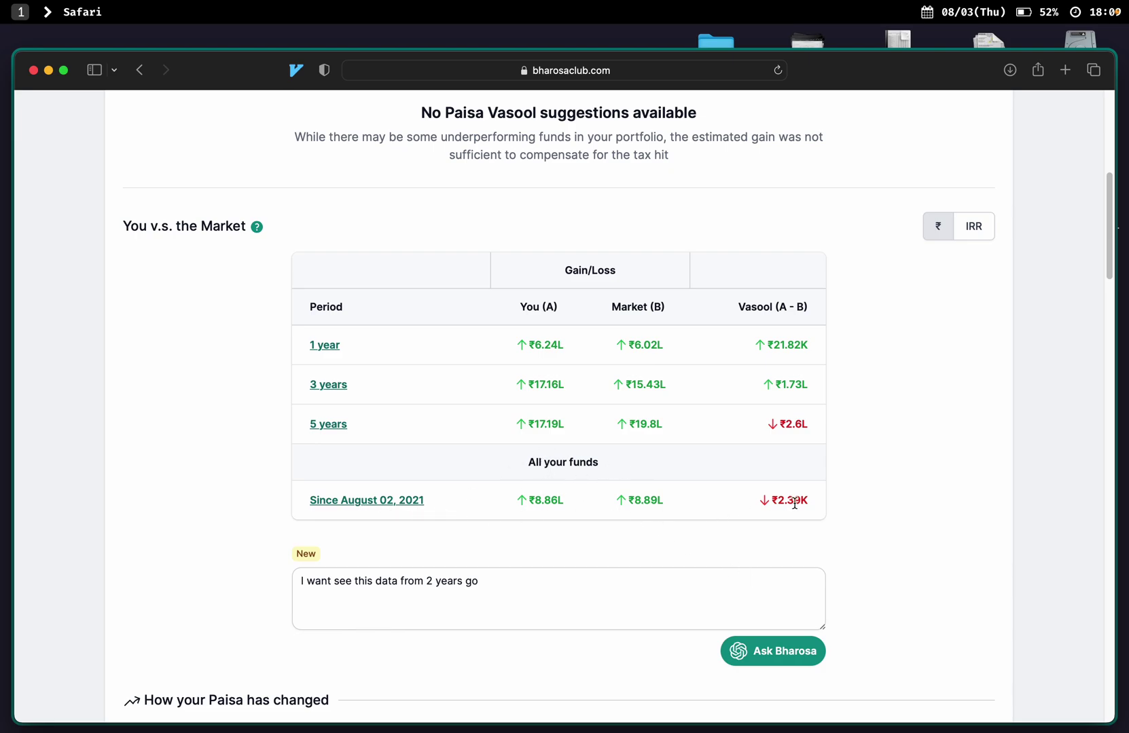
# - Replace the question with a request to see the performance of a named fund manager, and submit it to Bharosa
pyautogui.click(560, 587)
pyautogui.press('super+a')
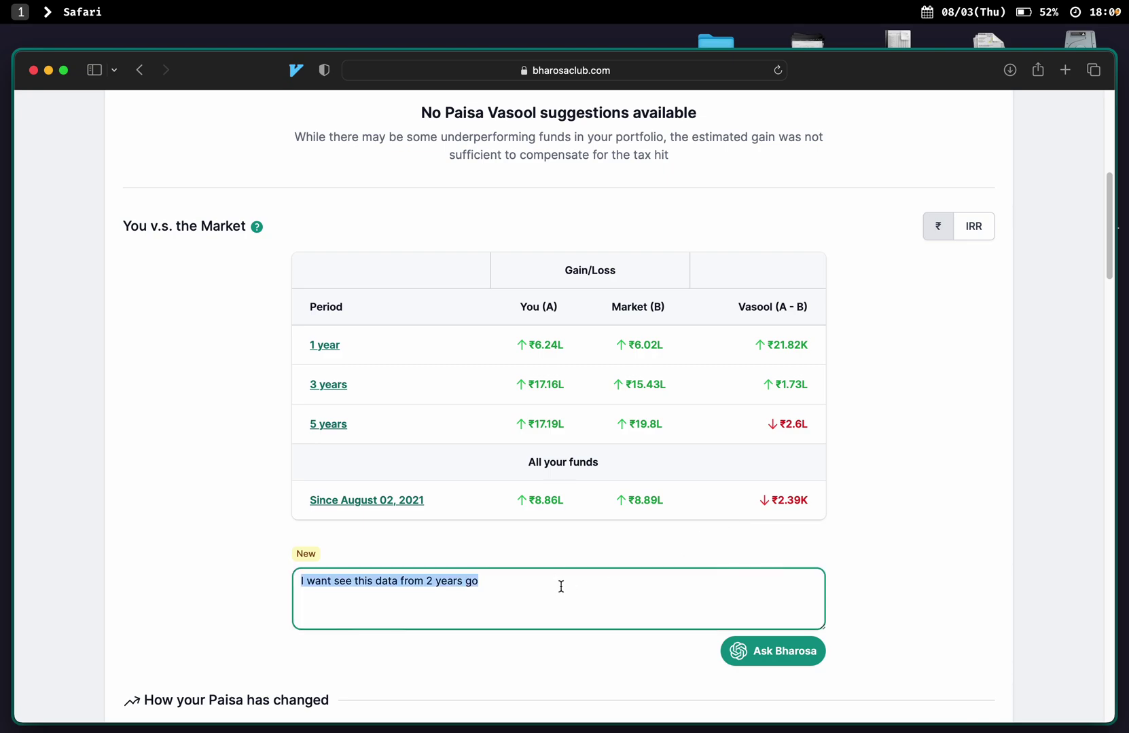
pyautogui.press('BackSpace')
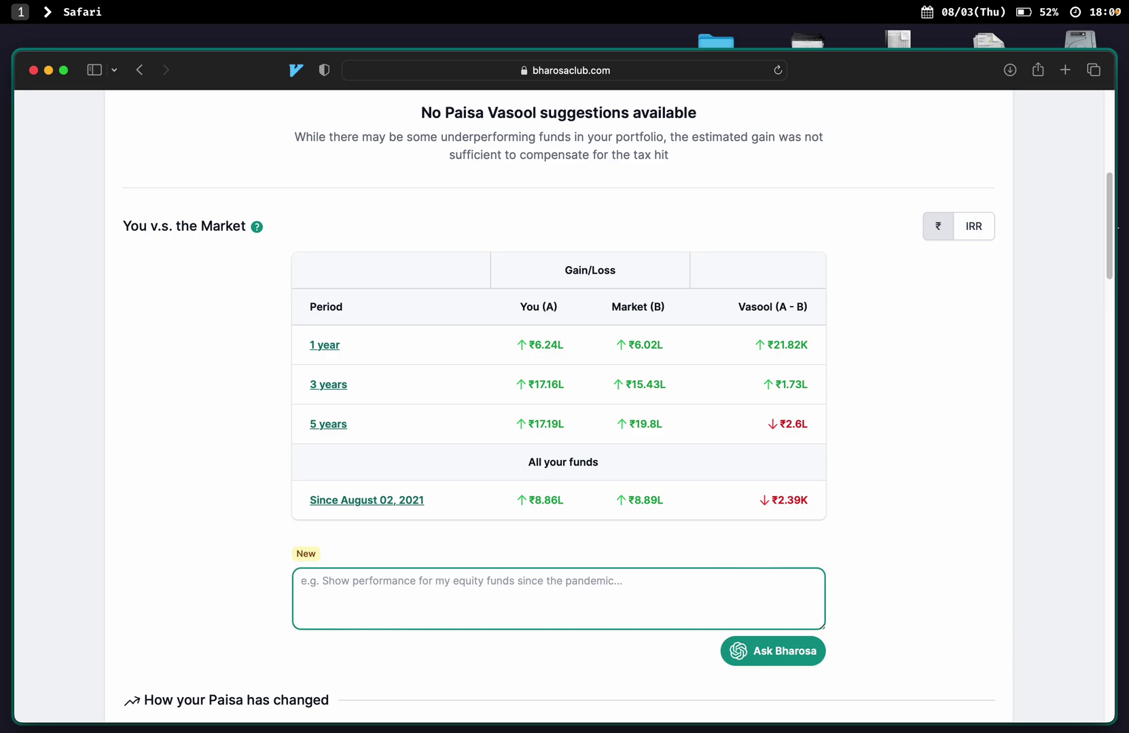
pyautogui.write('I want to ')
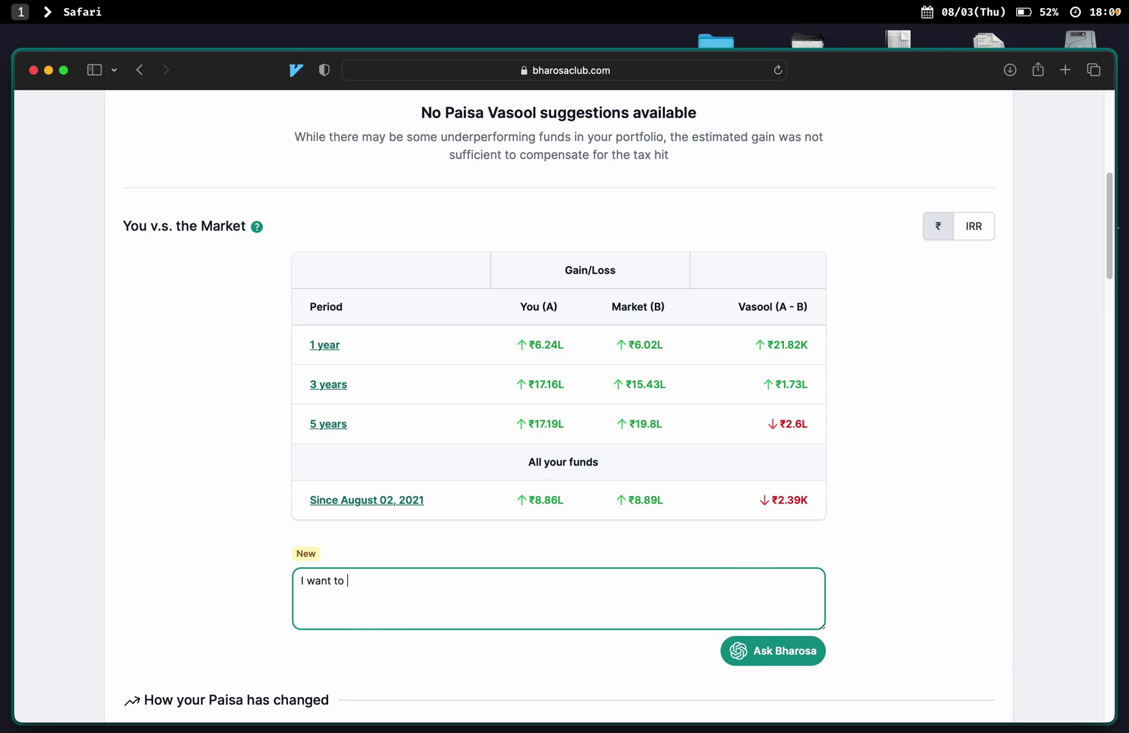
pyautogui.write('see the performance of Shashikant')
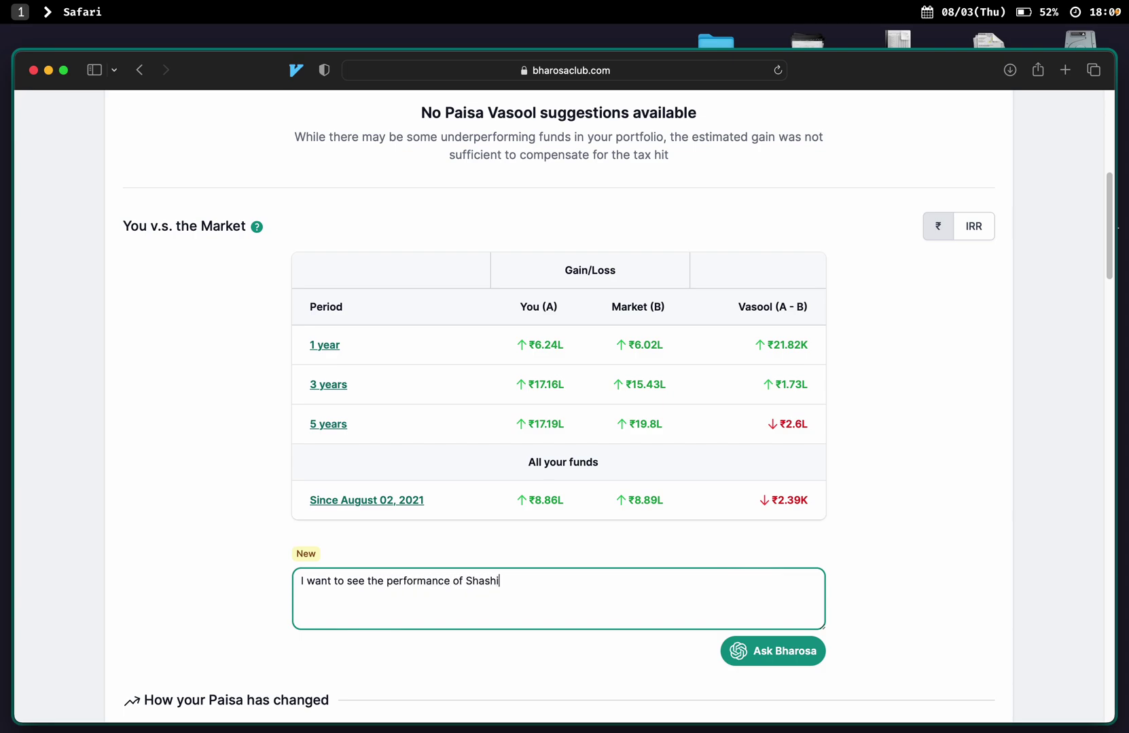
pyautogui.click(762, 647)
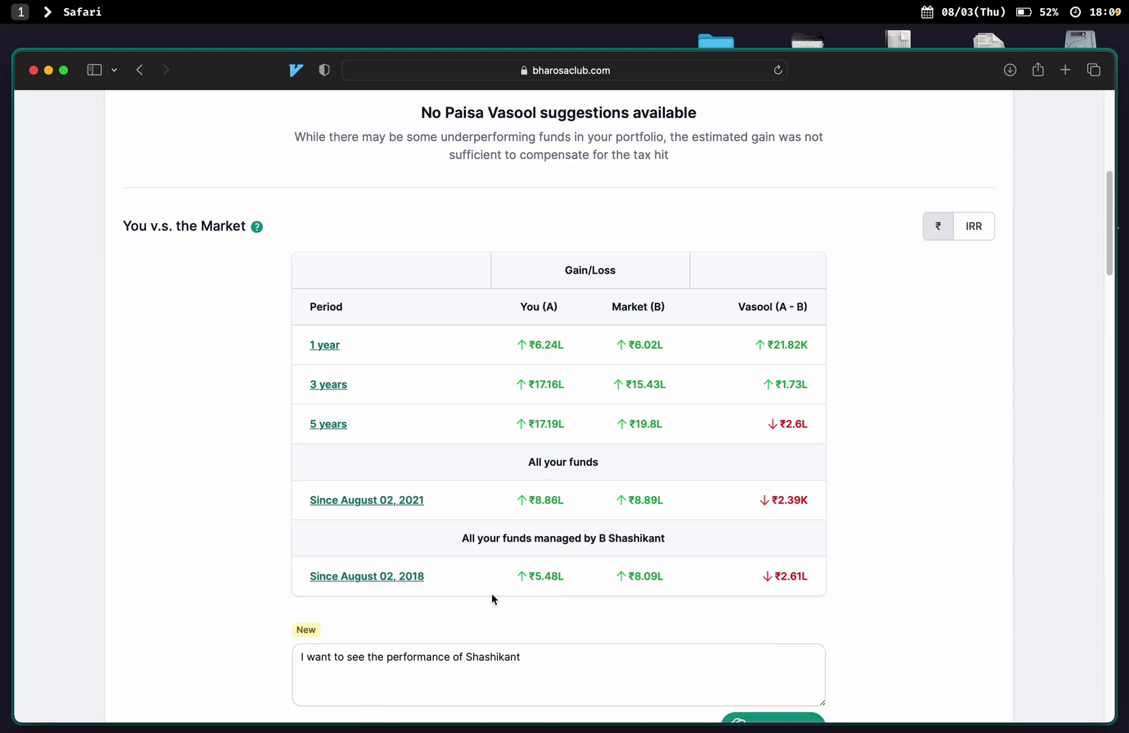
# - Replace the question with "I want you to tell me what I shoul do with my portfolio" and submit it to Bharosa
pyautogui.click(613, 667)
pyautogui.press('super+a')
pyautogui.press('BackSpace')
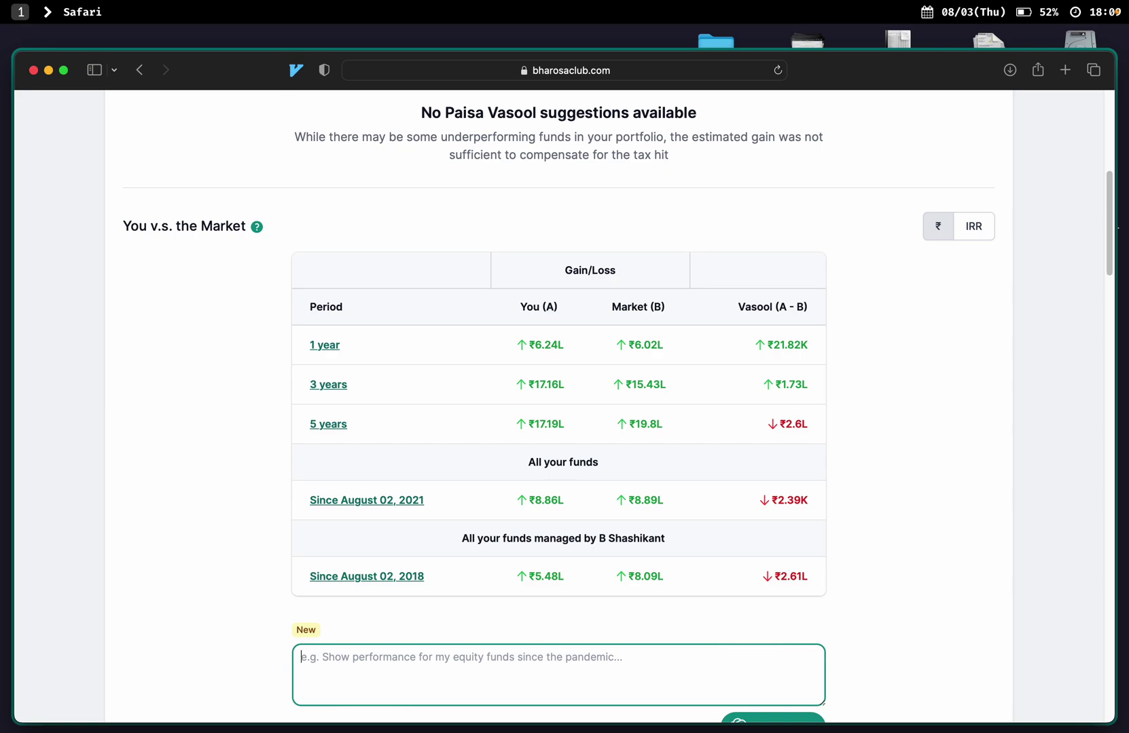
pyautogui.write('I want y')
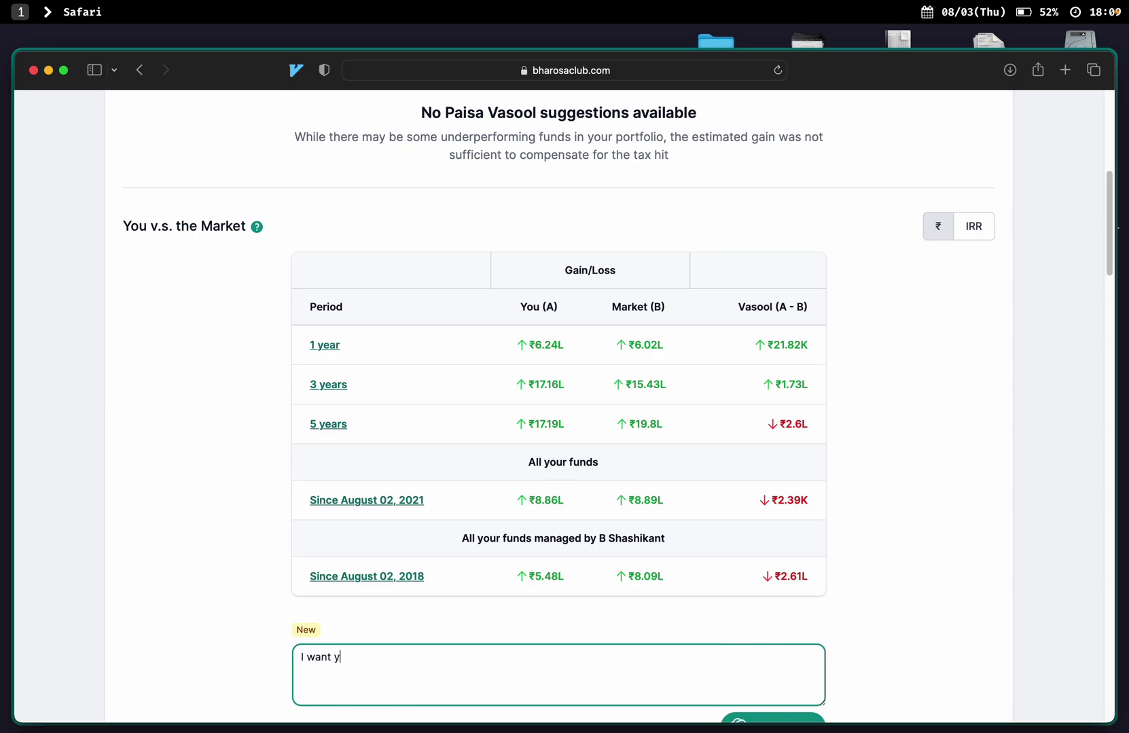
pyautogui.write('ou to tell me waht l')
pyautogui.press('BackSpace')
pyautogui.press('BackSpace')
pyautogui.press('BackSpace')
pyautogui.press('BackSpace')
pyautogui.press('BackSpace')
pyautogui.write('hat I shoul do')
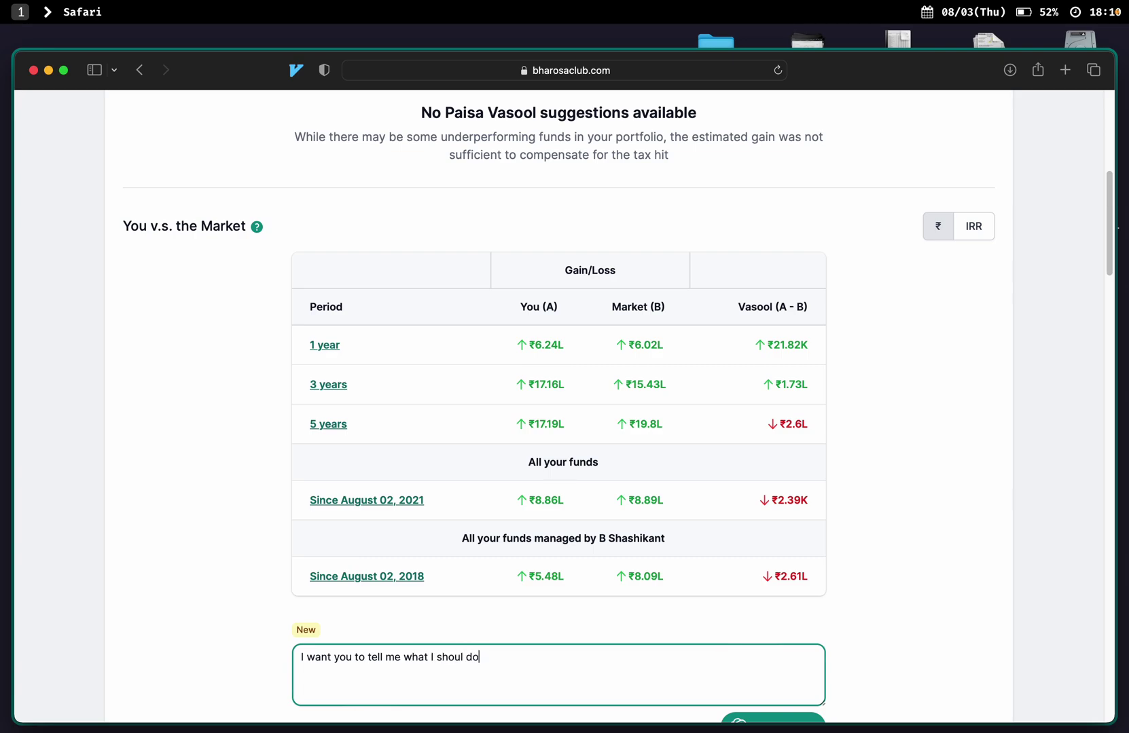
pyautogui.write(' with my portfolio')
pyautogui.scroll(-1, 795, 713)
pyautogui.click(796, 709)
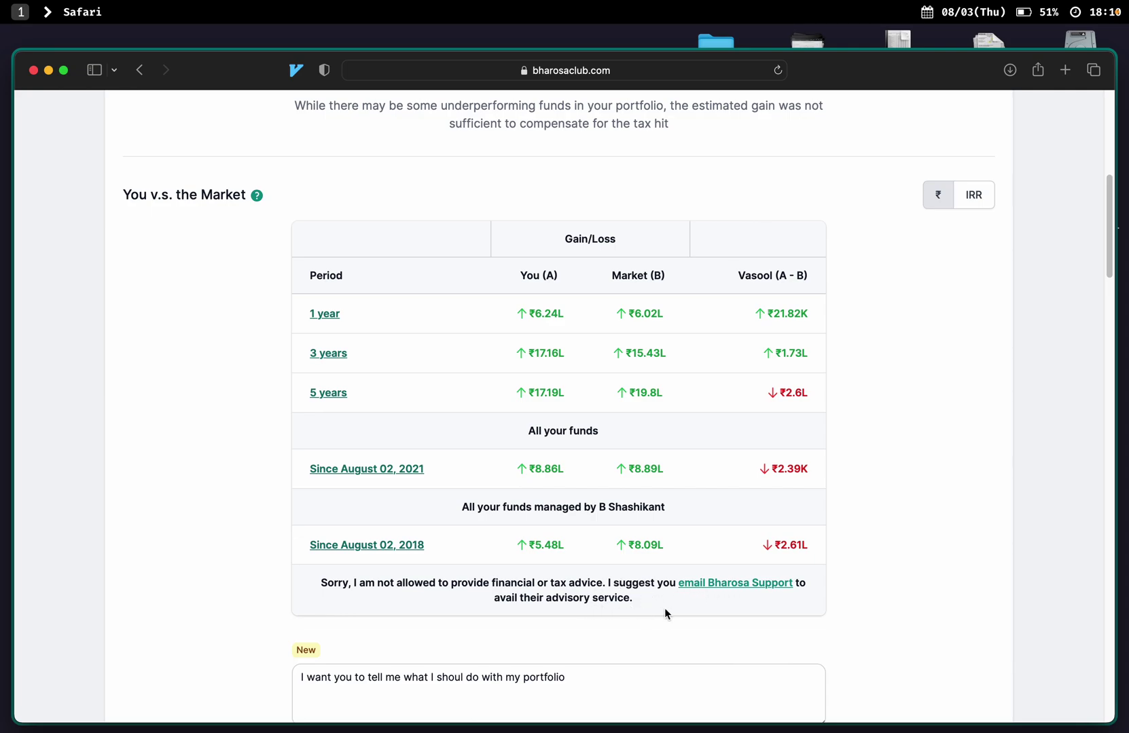
# - Replace the question with "I want to see the performance of my equity funds that are betting on healthcare" and submit it to Bharosa
pyautogui.scroll(-3, 665, 613)
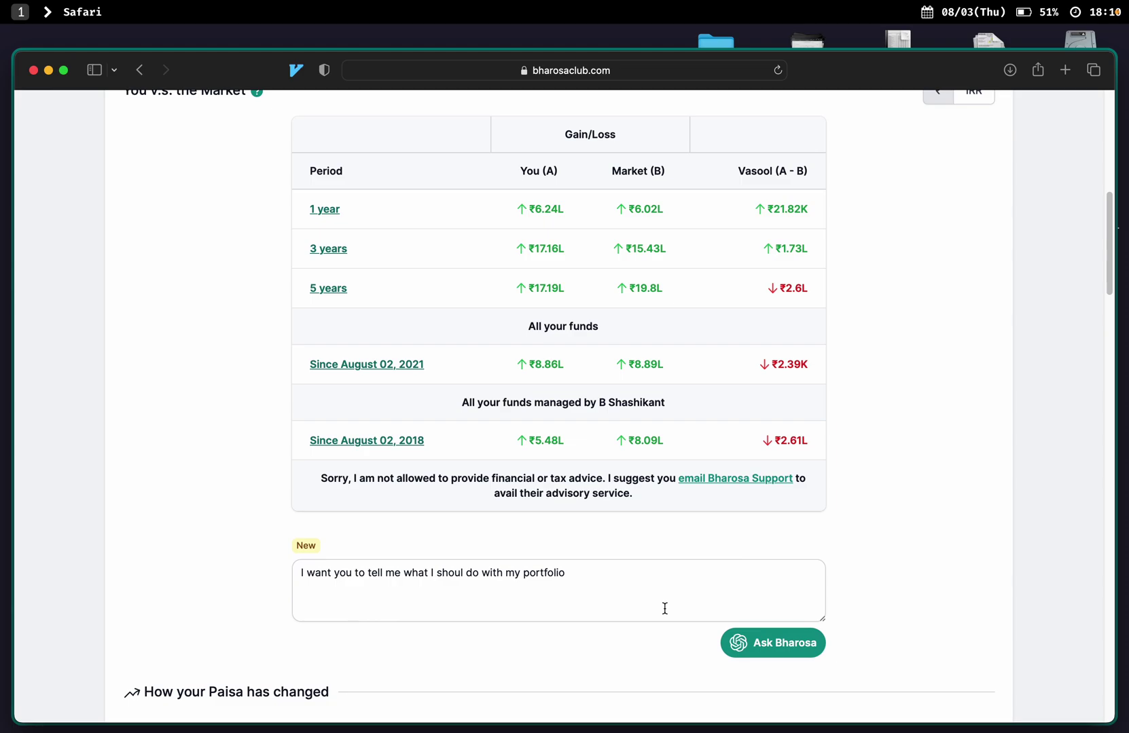
pyautogui.tripleClick(603, 570)
pyautogui.press('BackSpace')
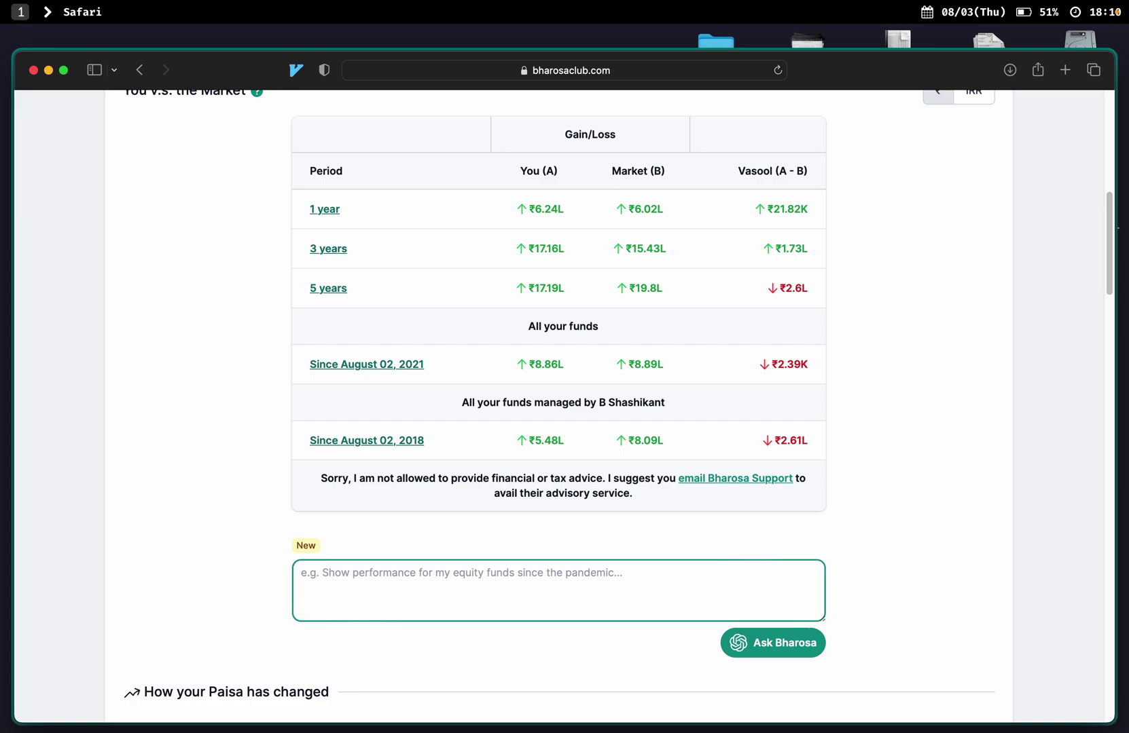
pyautogui.write('I want to see ')
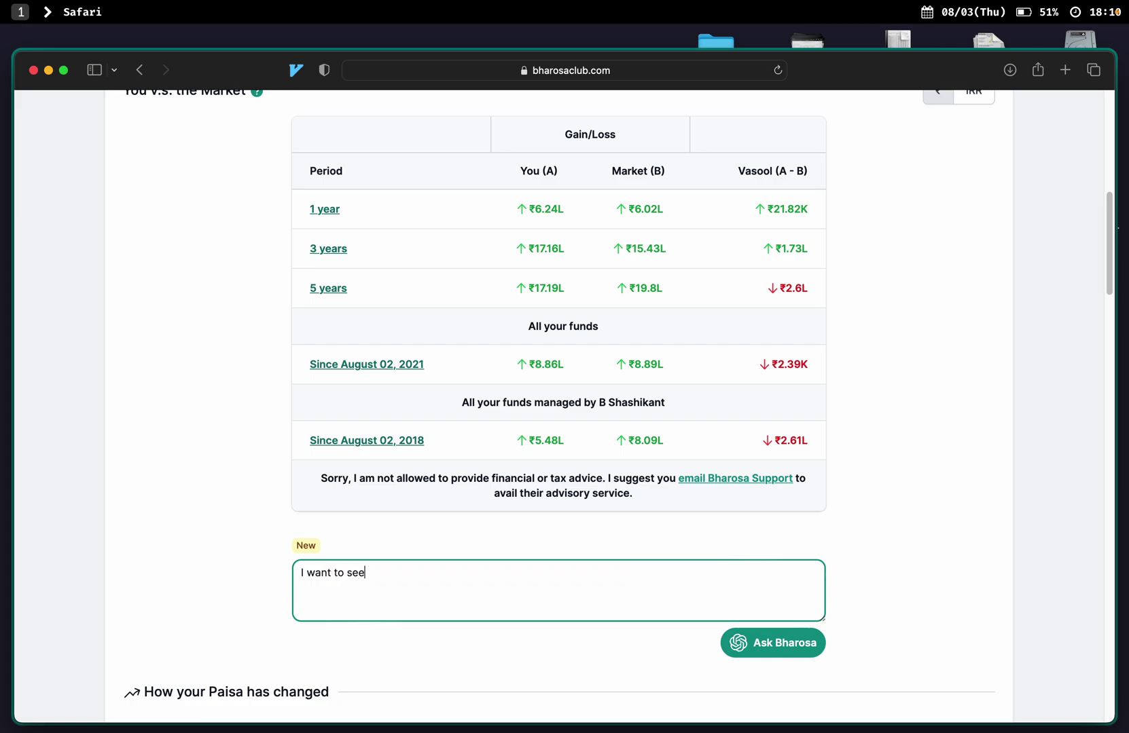
pyautogui.write('the performance of my equity fun')
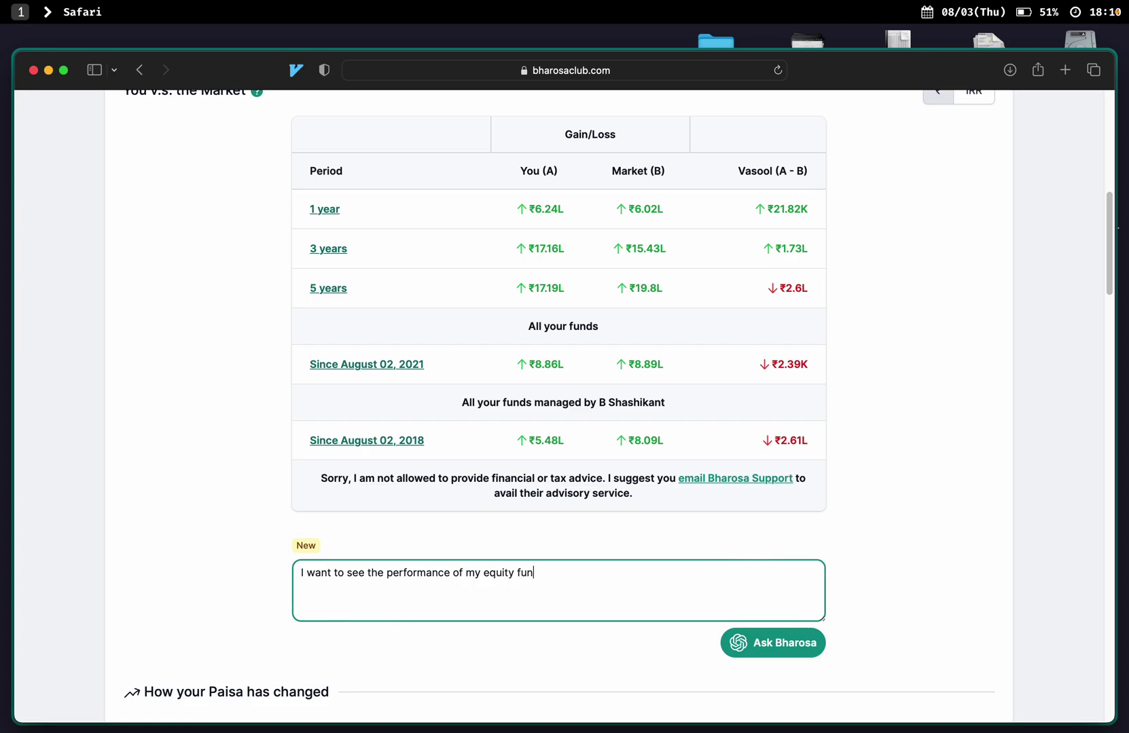
pyautogui.write('ds that are betting on healthcare')
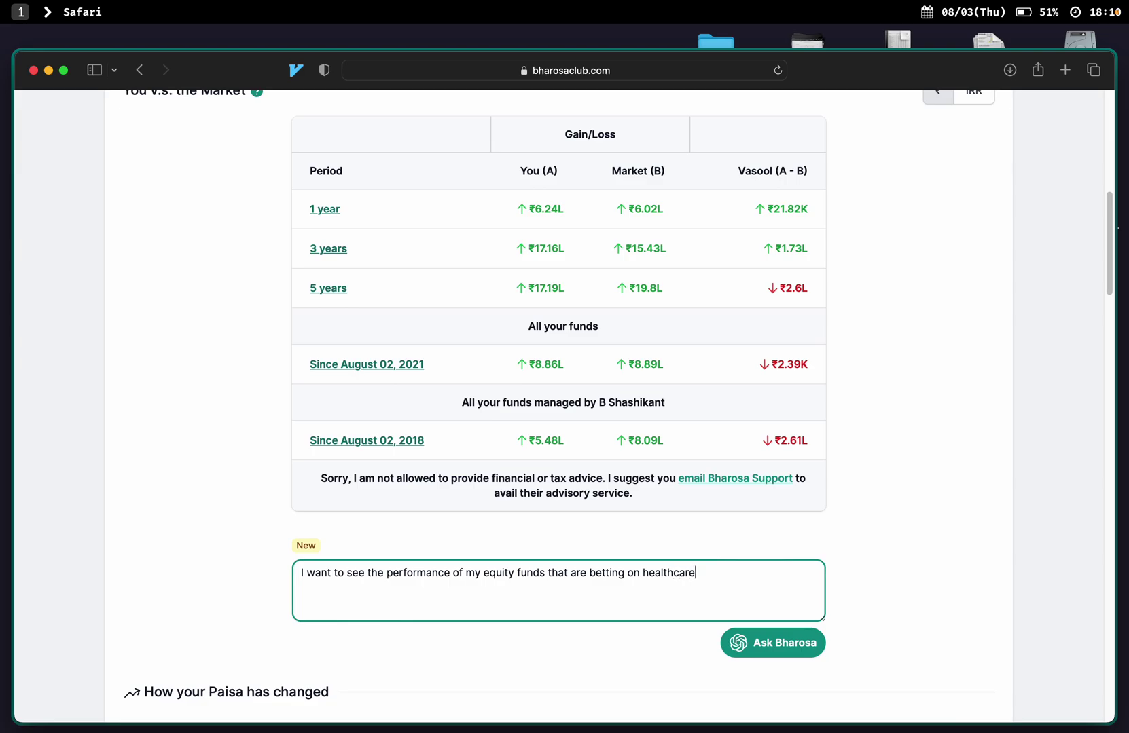
pyautogui.click(759, 641)
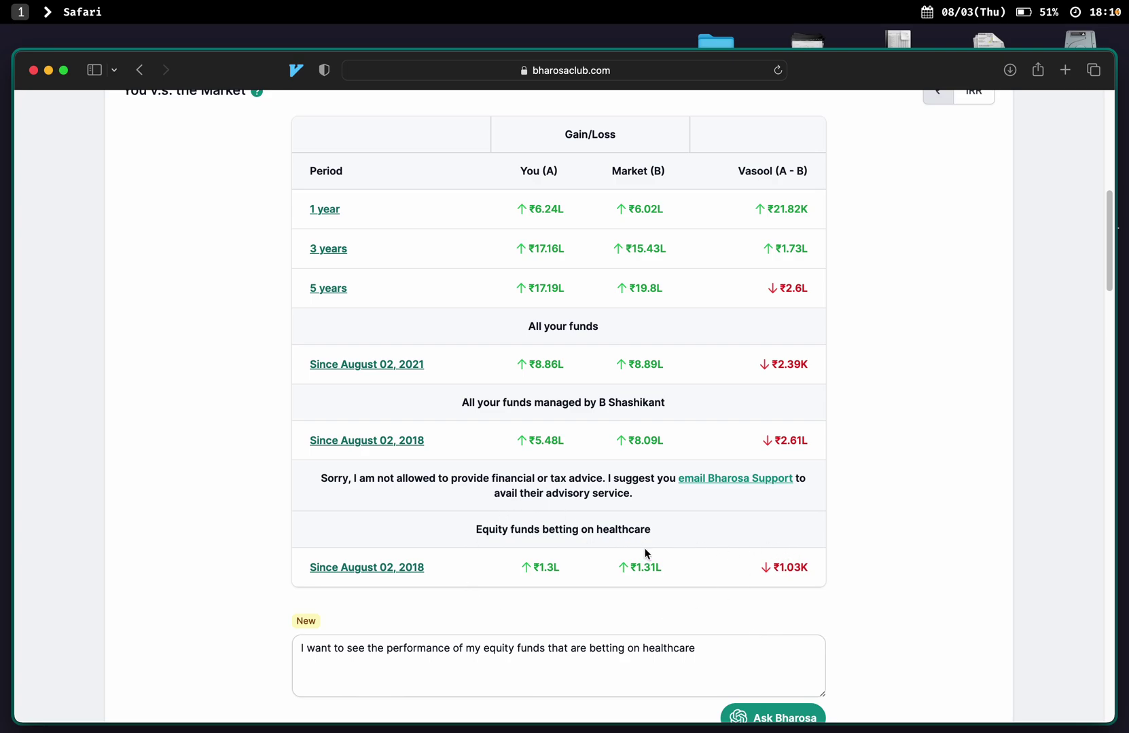
# - Open the period details for the equity funds betting on healthcare and review the summary and fund-wise details
pyautogui.click(346, 569)
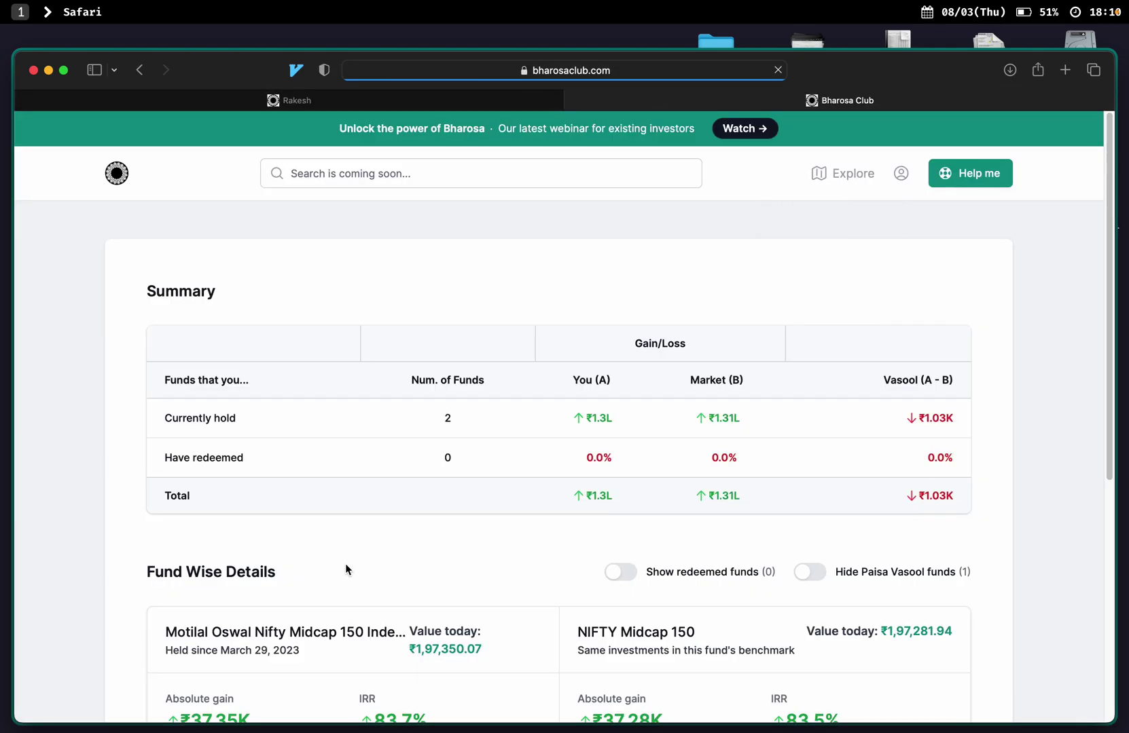
pyautogui.scroll(-10, 459, 549)
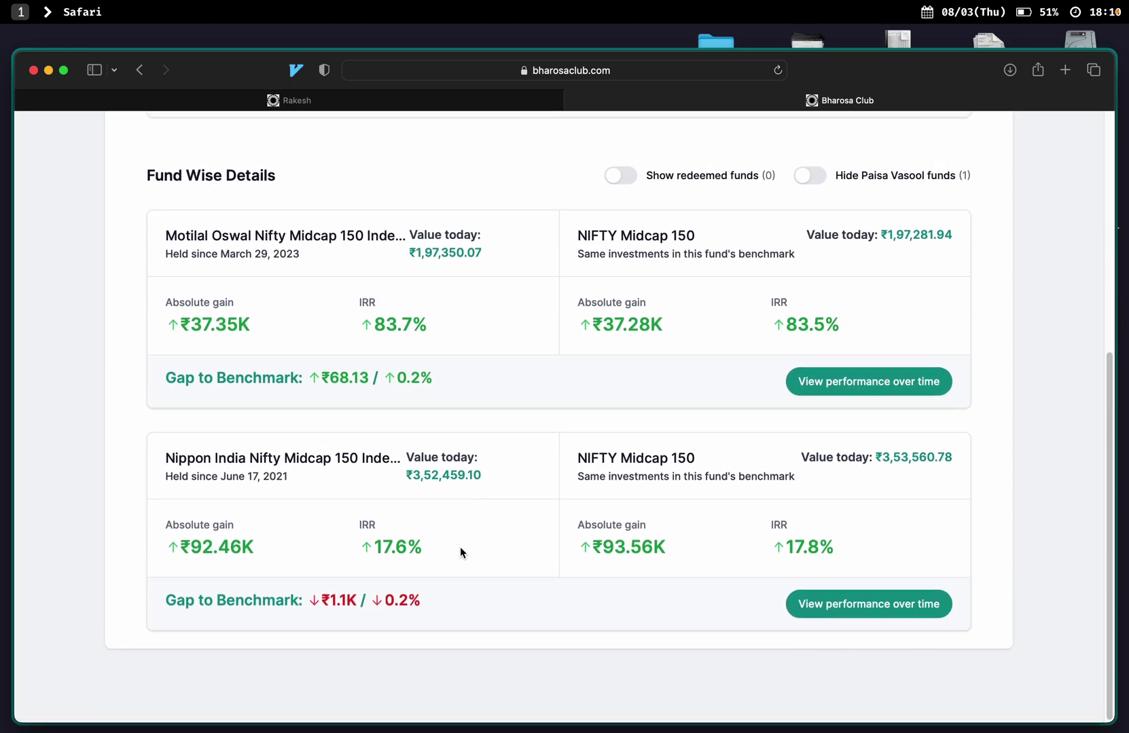
pyautogui.scroll(10, 459, 547)
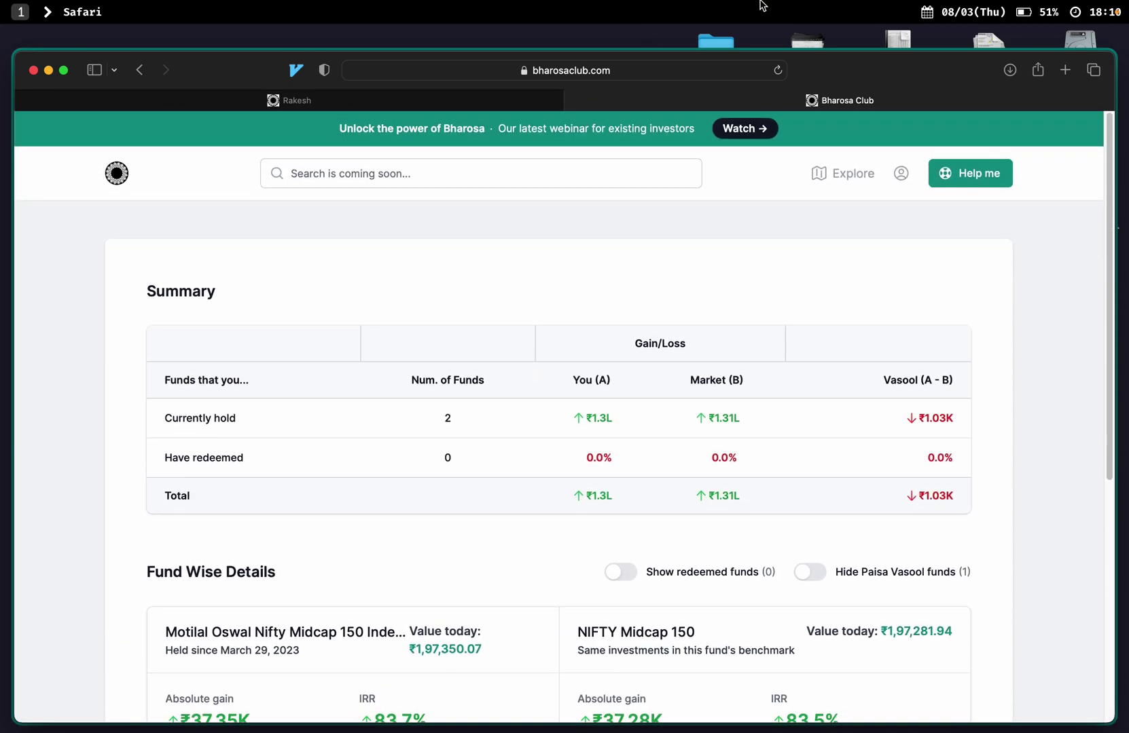
pyautogui.moveTo(766, 3)
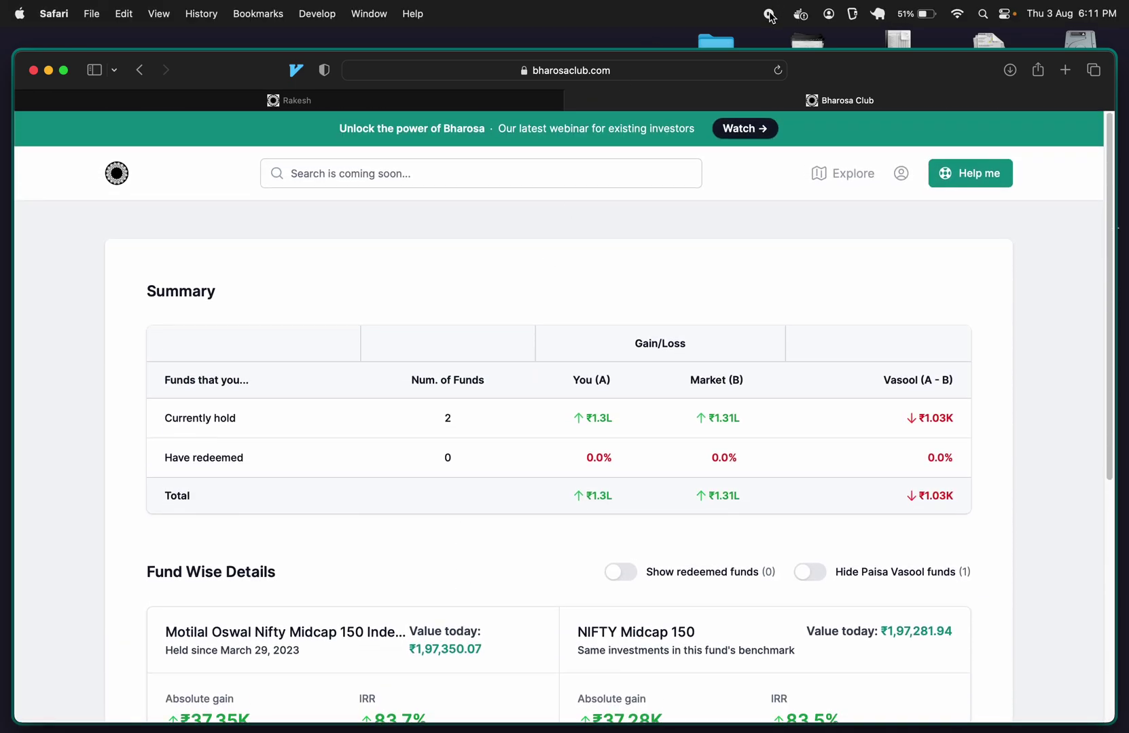